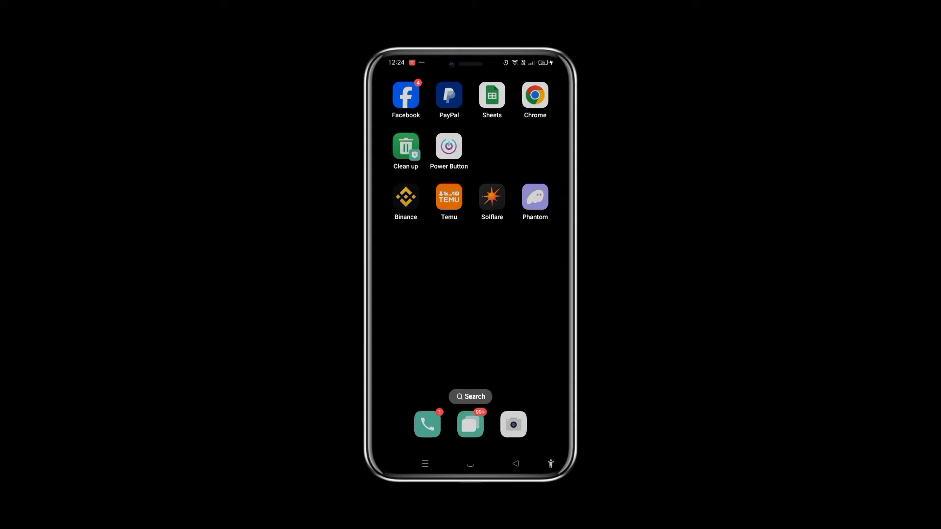
Leave the home screen and search Play Store for 'phantom wallet' from the suggestion list.
left_click(534, 197)
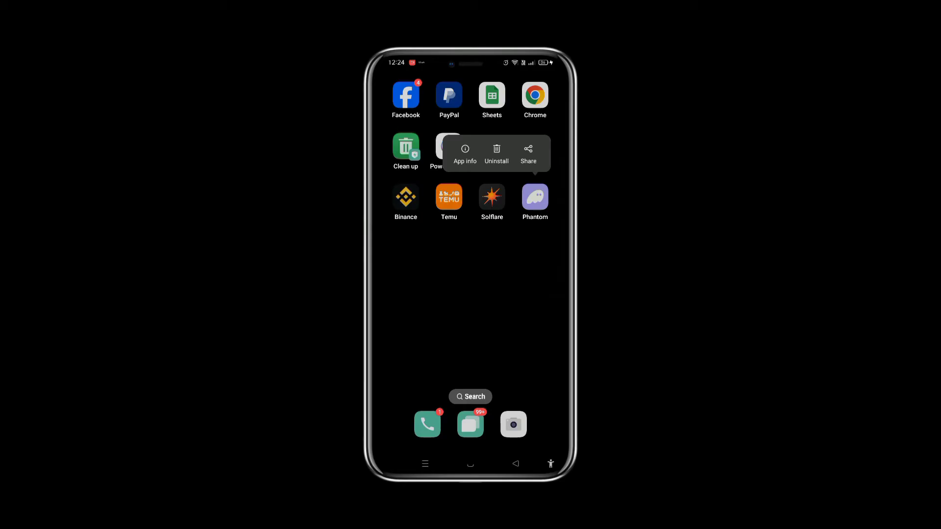
left_click(494, 312)
left_click_drag(441, 309, 545, 309)
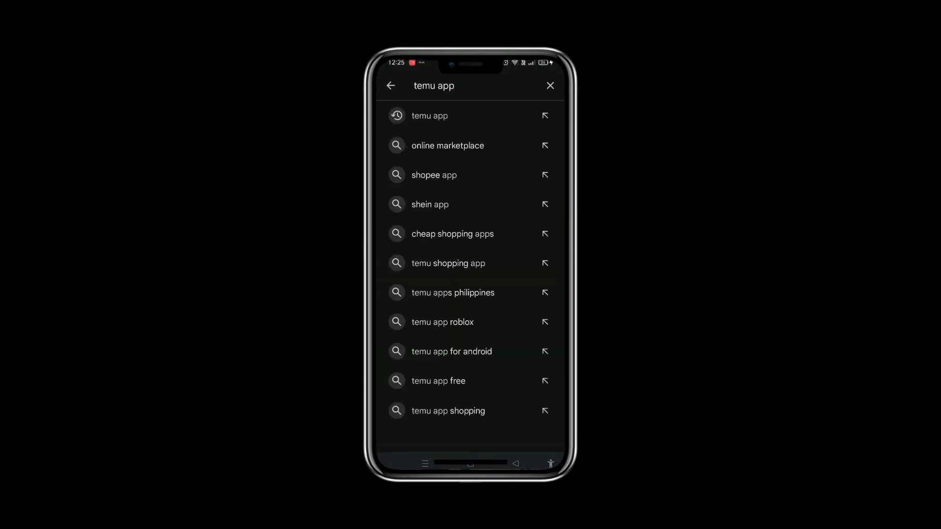
key("BackSpace")
key("BackSpace")
key("BackSpace")
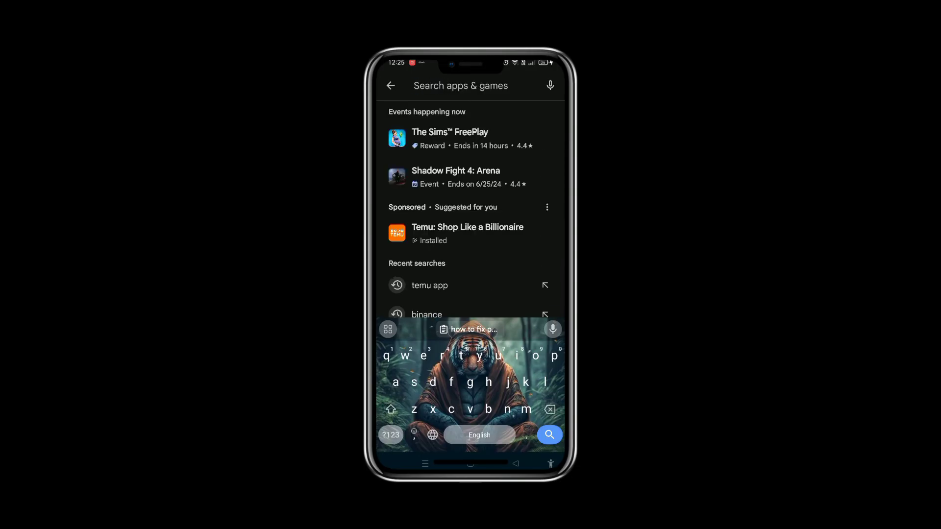
type("phan")
left_click(445, 115)
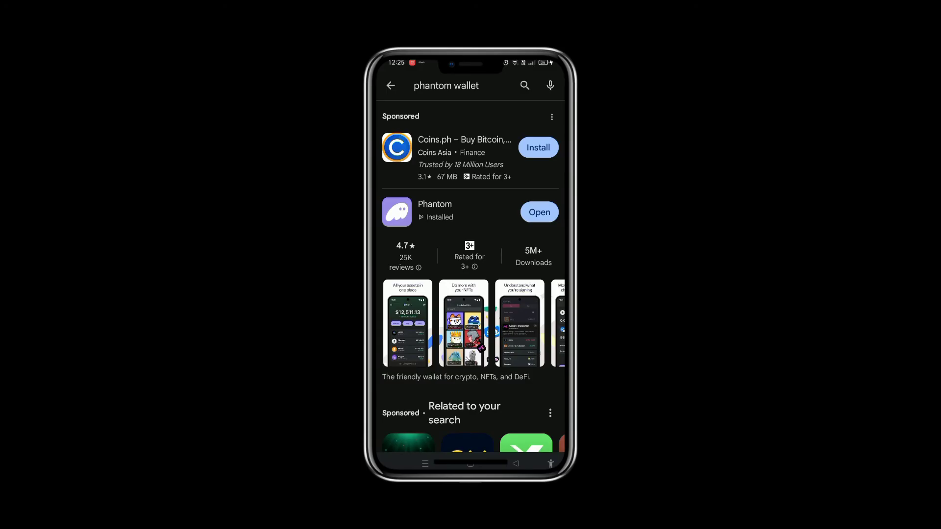
left_click_drag(502, 386, 502, 318)
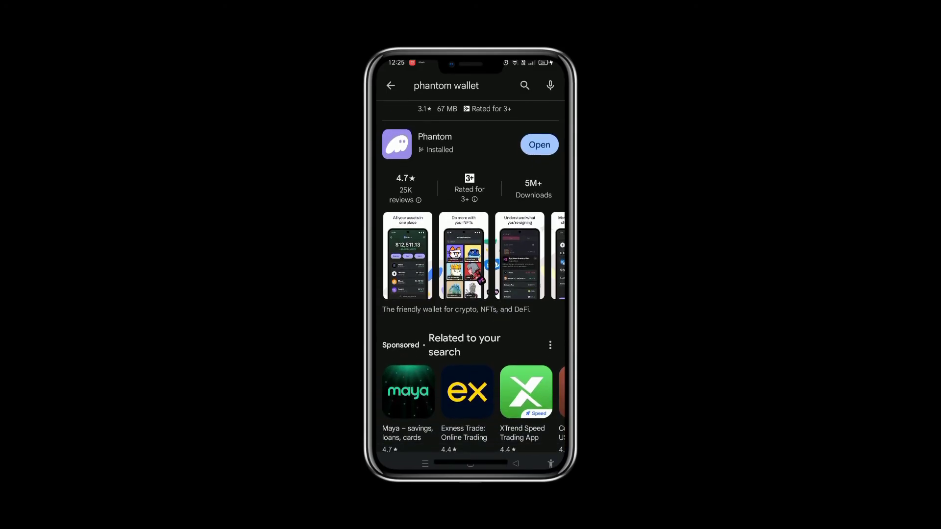